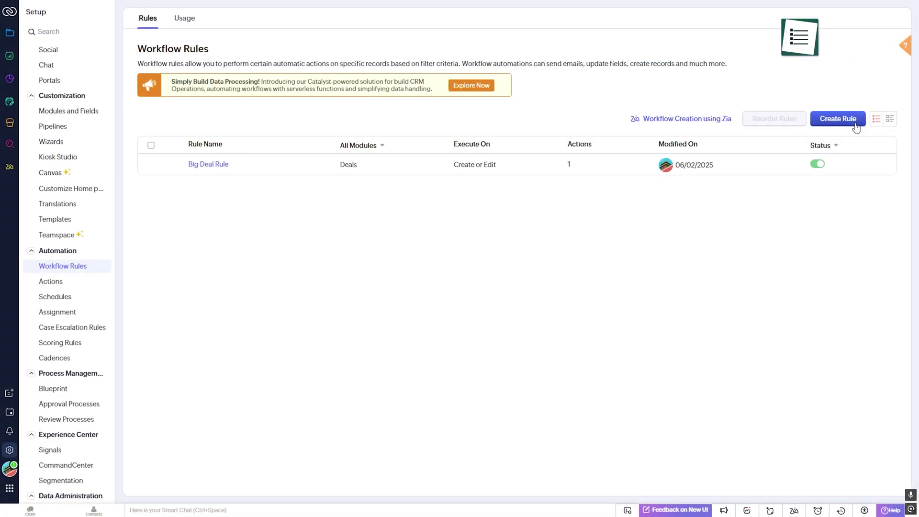
- Start a new workflow rule from the Workflow Rules list
left_click(855, 125)
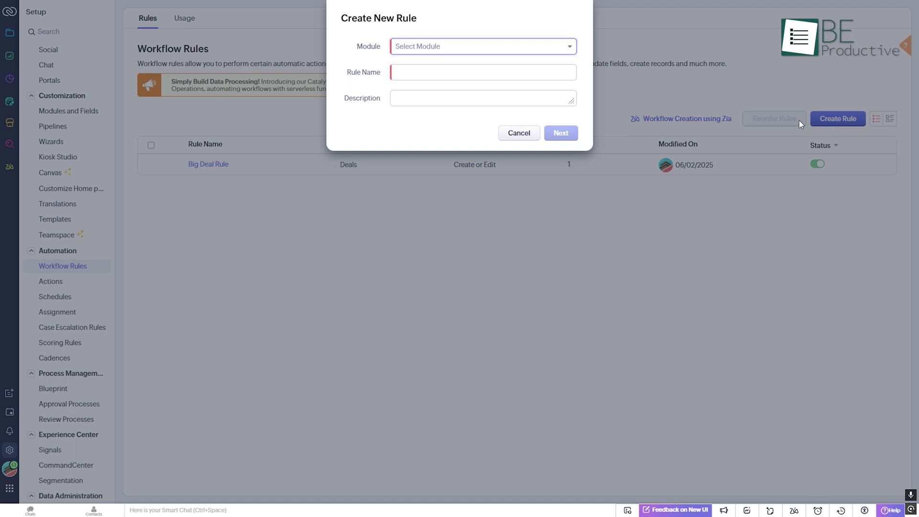
- Set the rule's module to Leads and name it 'Welcome Email for new leads'
left_click(535, 48)
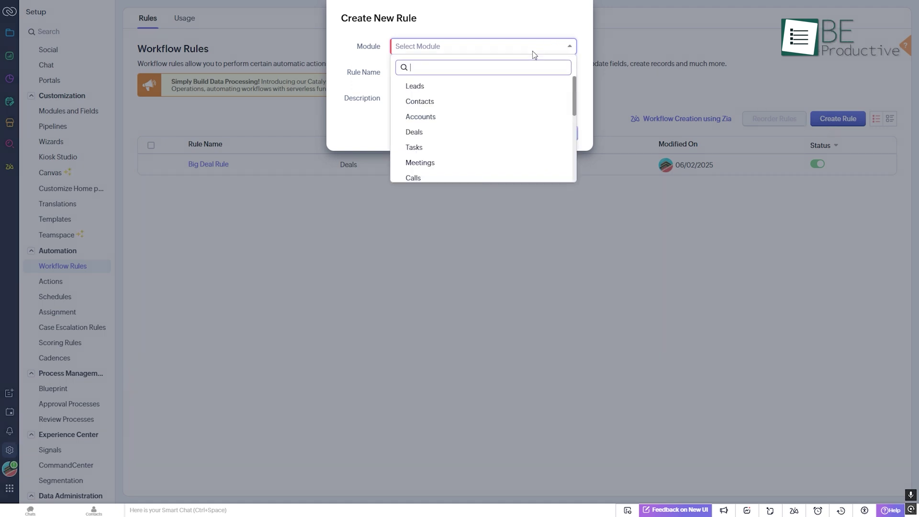
left_click(529, 88)
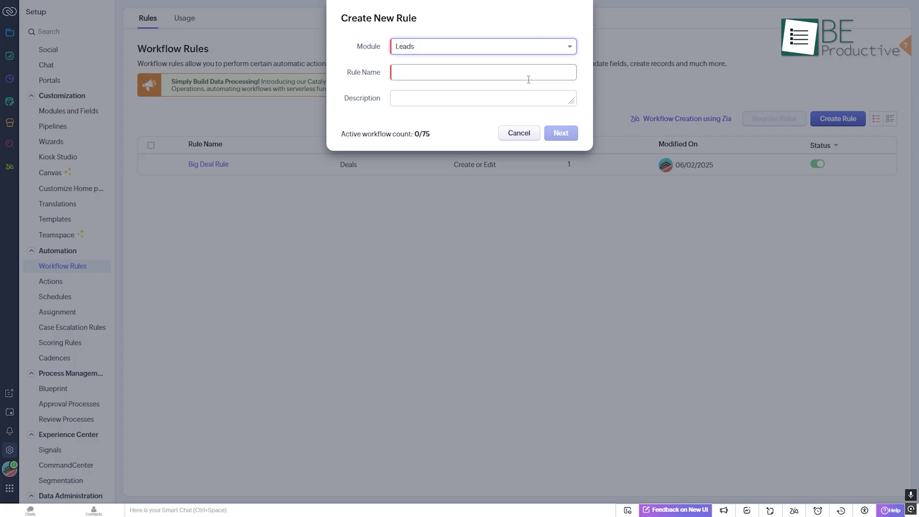
left_click(529, 73)
type("Welcome Email for new leads")
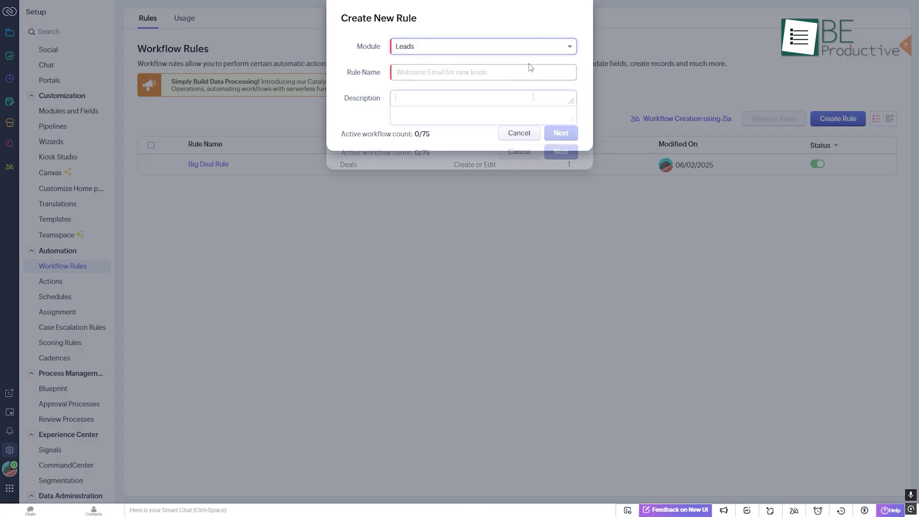
- Describe the rule as automatically sending a welcome email to every new lead, and create it
left_click(532, 94)
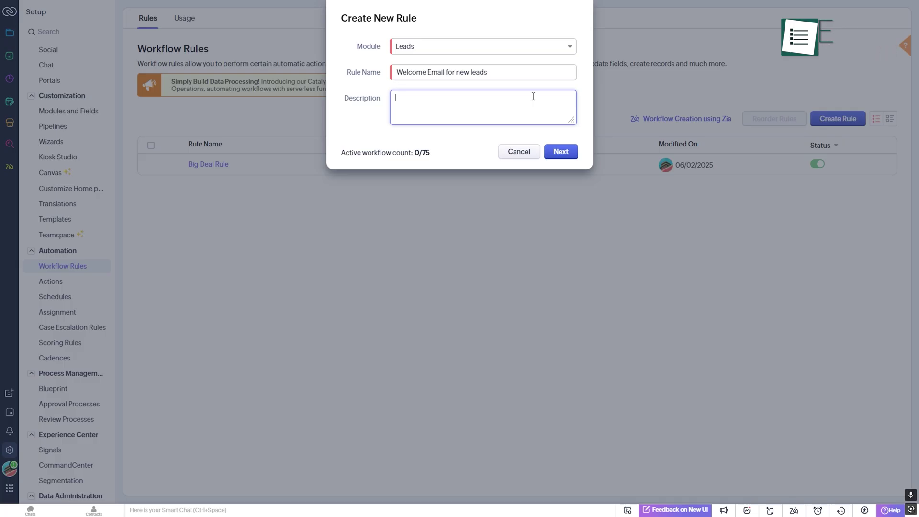
type("Automatically sends a welcome email to every new lead added to the system. Helps initiate engagement early, save time, and ensure consistent communication with all incoming leads without manual intervention.")
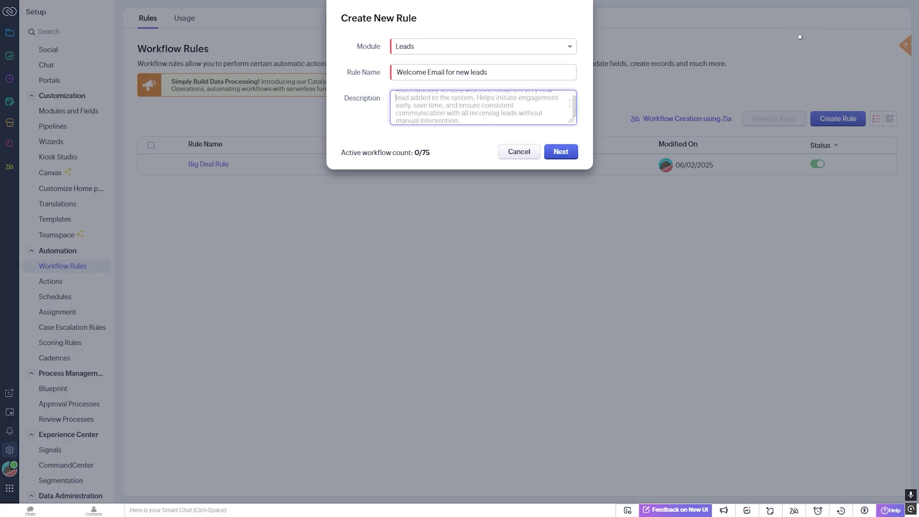
left_click(561, 152)
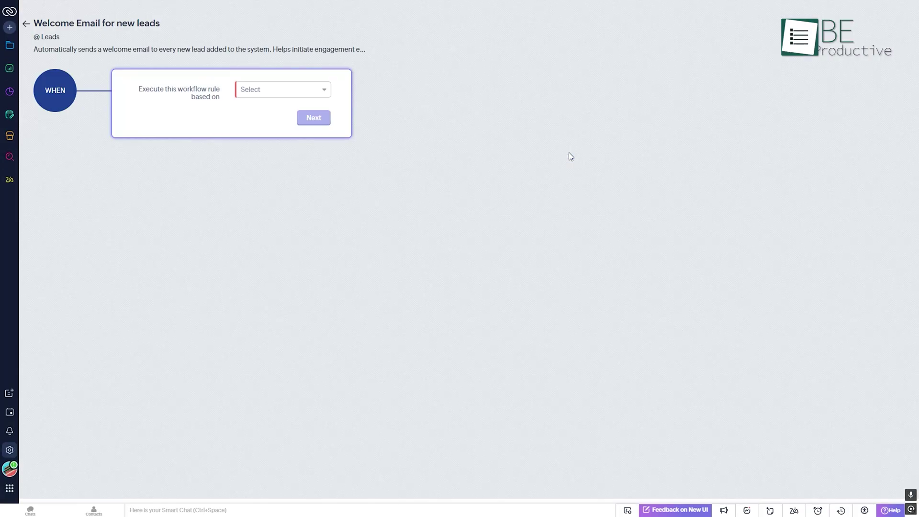
left_click(313, 90)
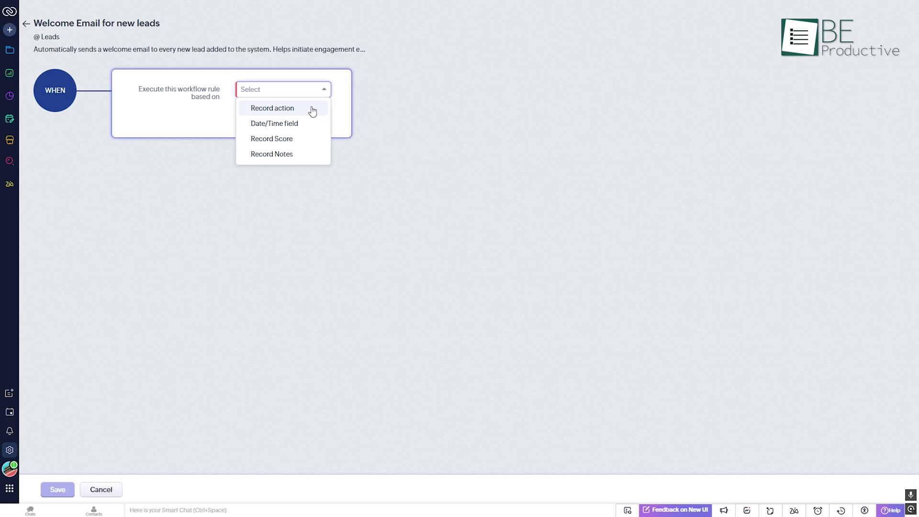
- Trigger the rule on the Create record action and confirm it
left_click(313, 109)
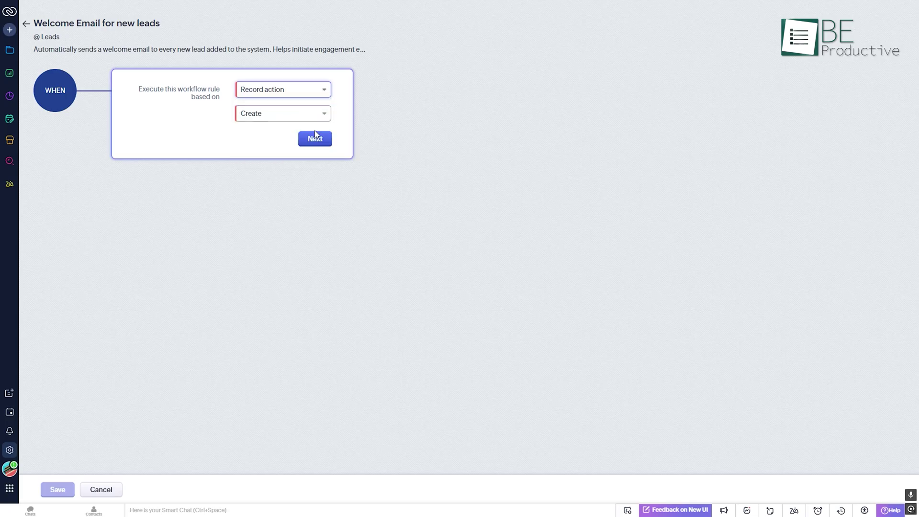
left_click(316, 115)
left_click(316, 115)
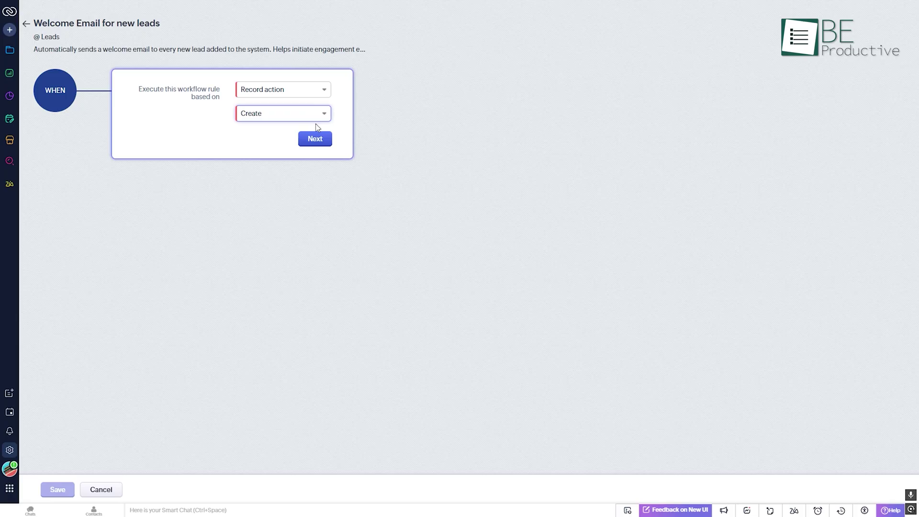
left_click(323, 142)
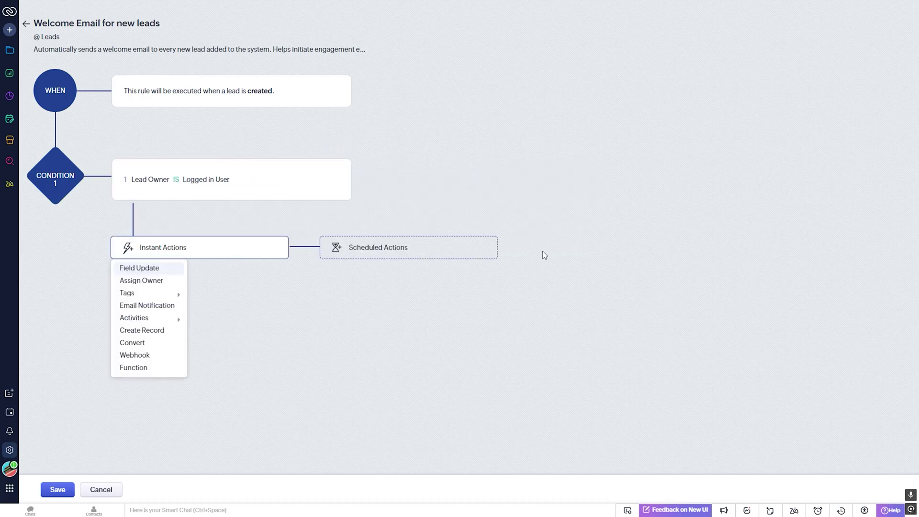
- Add an email notification to the Creator, sent as a single mass email, and attach it
left_click(162, 307)
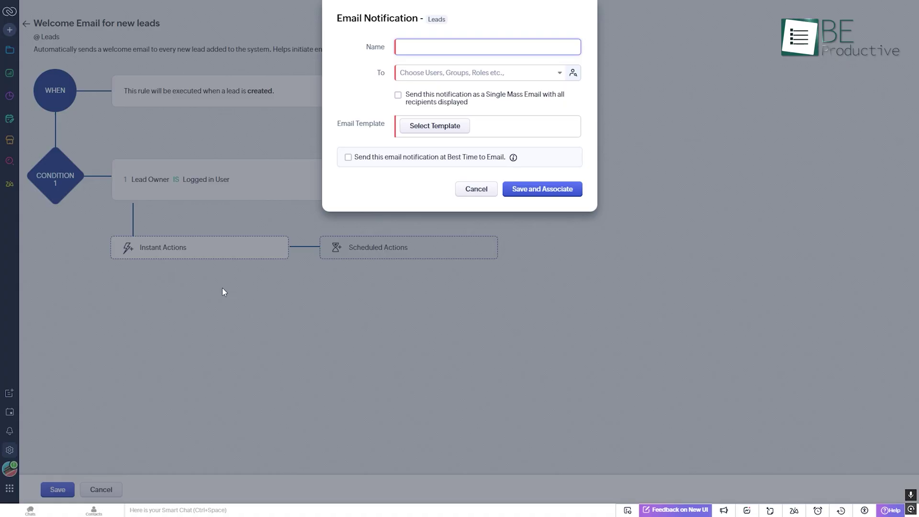
left_click(437, 77)
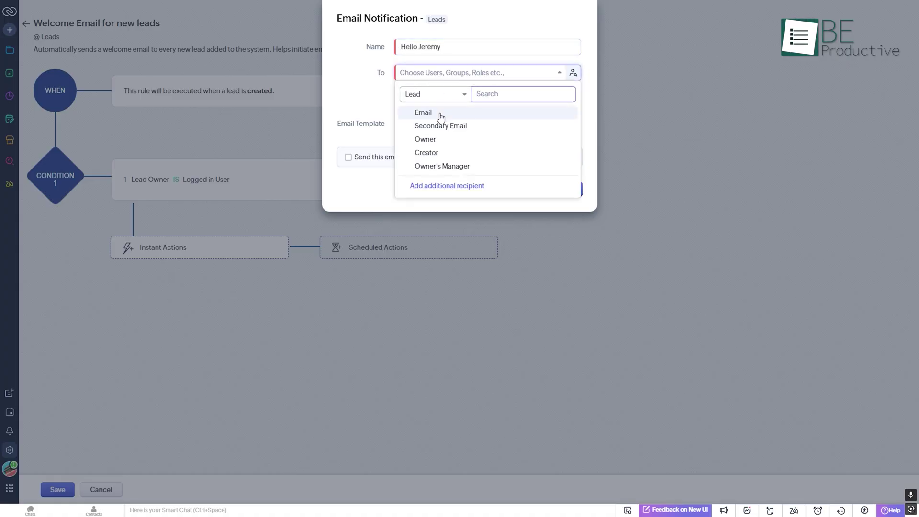
left_click(439, 152)
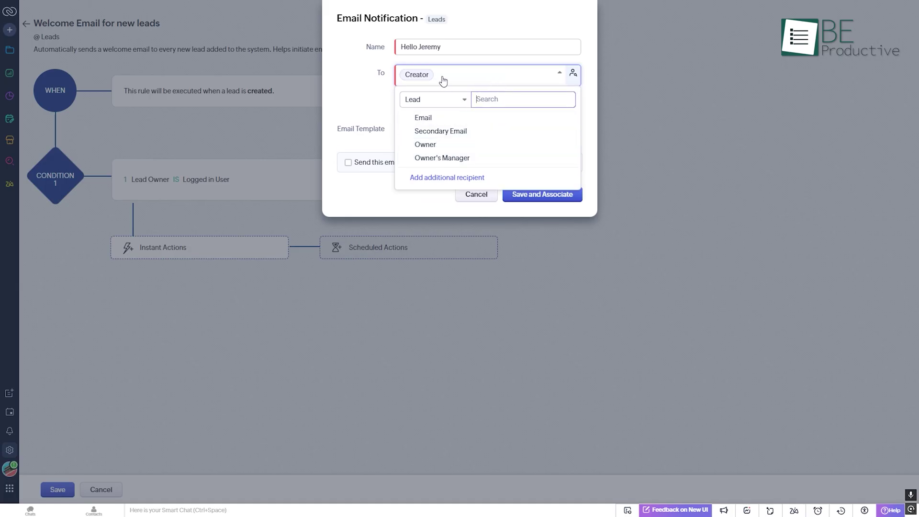
left_click(385, 98)
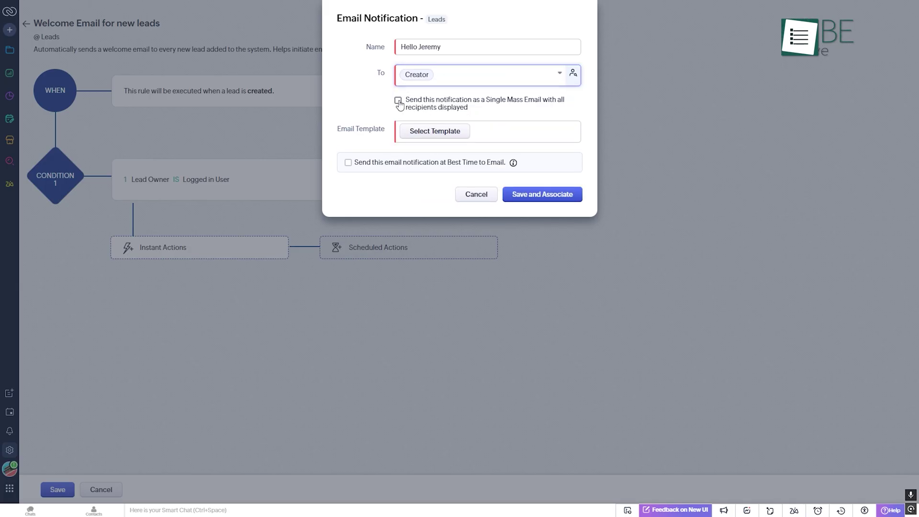
left_click(397, 101)
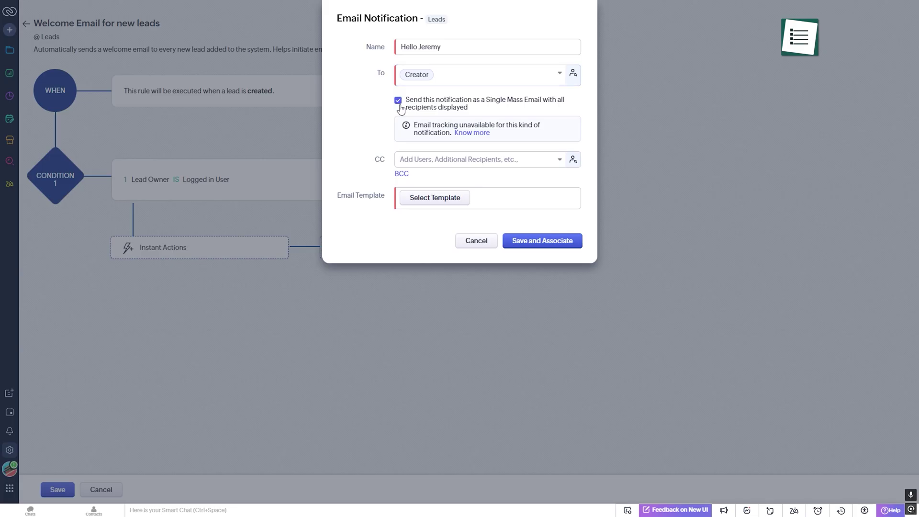
left_click(533, 247)
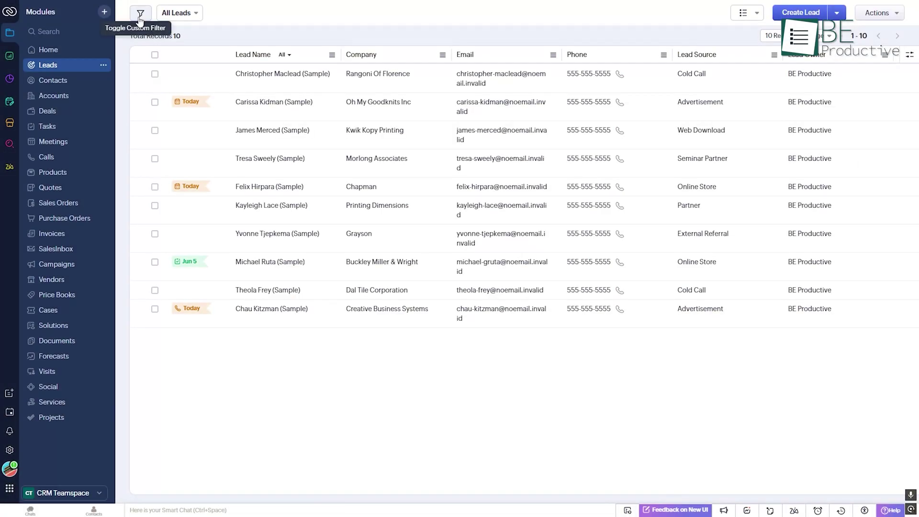
- Filter leads to records touched this week
left_click(139, 14)
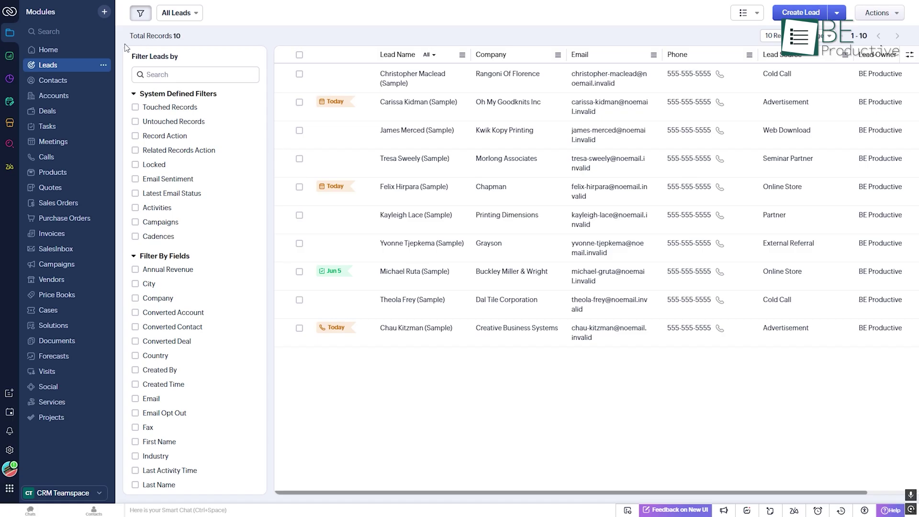
left_click(136, 108)
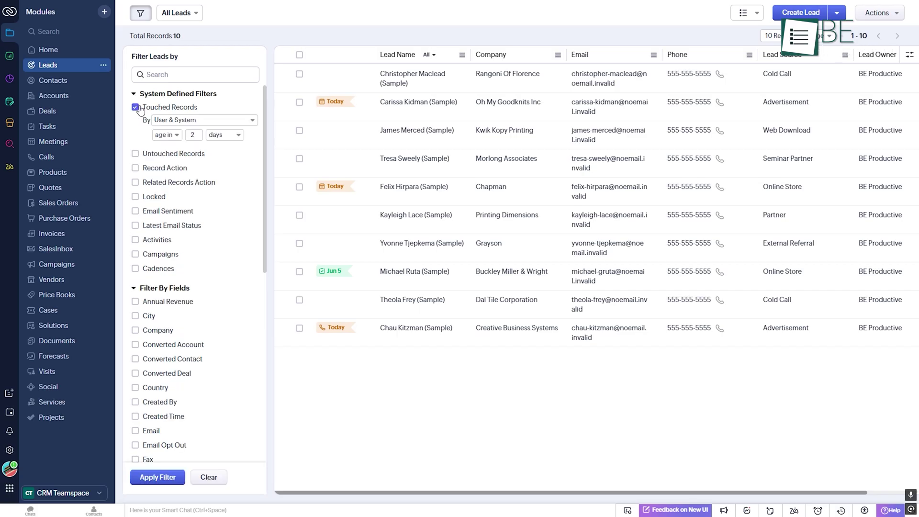
left_click(176, 136)
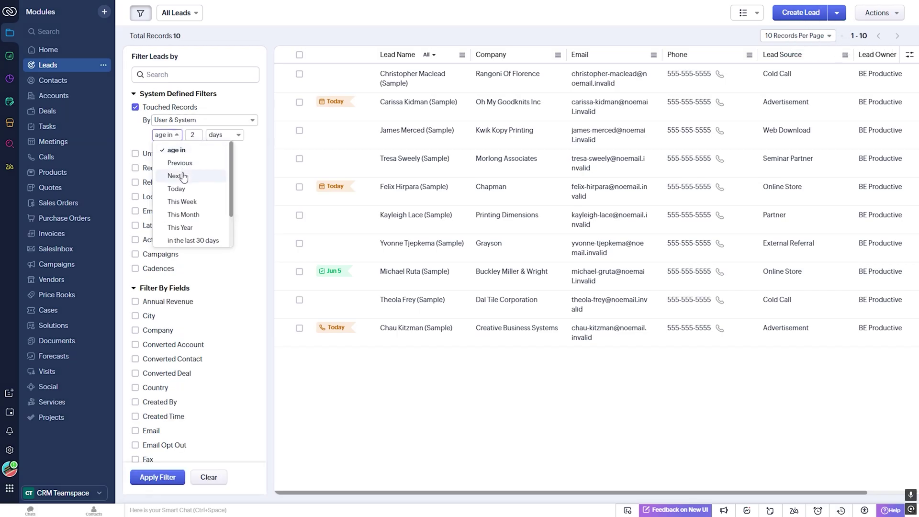
left_click(183, 202)
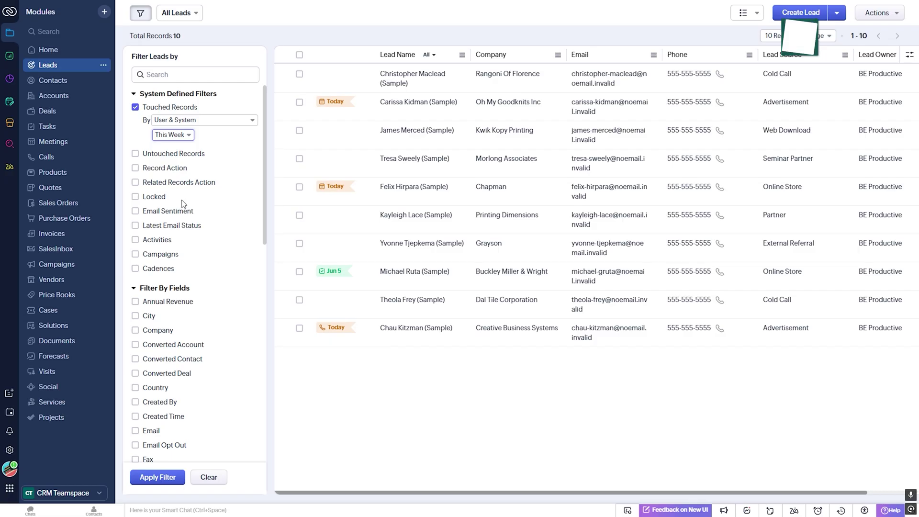
- Add a positive email sentiment filter measured by count of emails
left_click(149, 215)
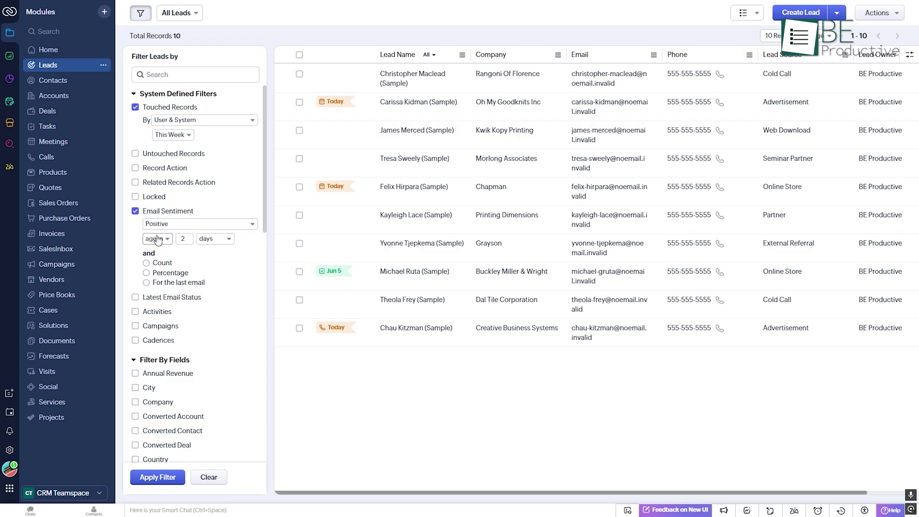
left_click(163, 263)
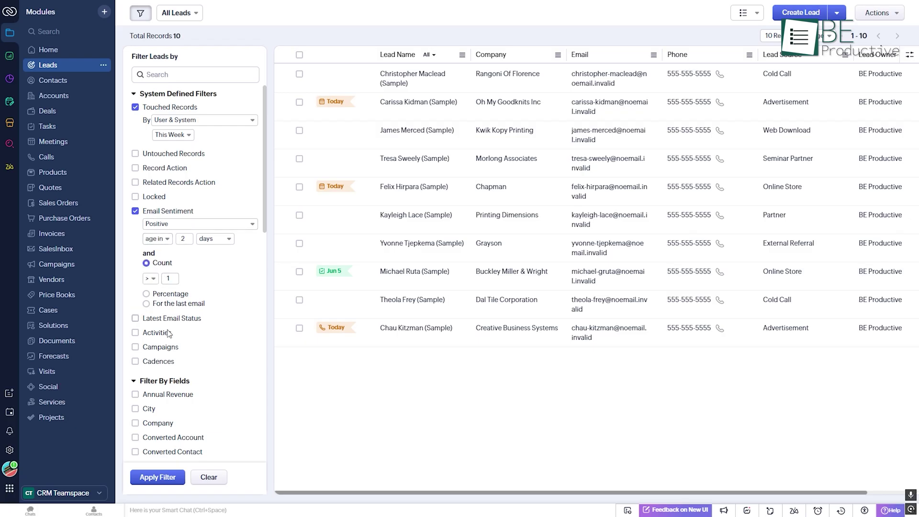
scroll(169, 333, "down", 2)
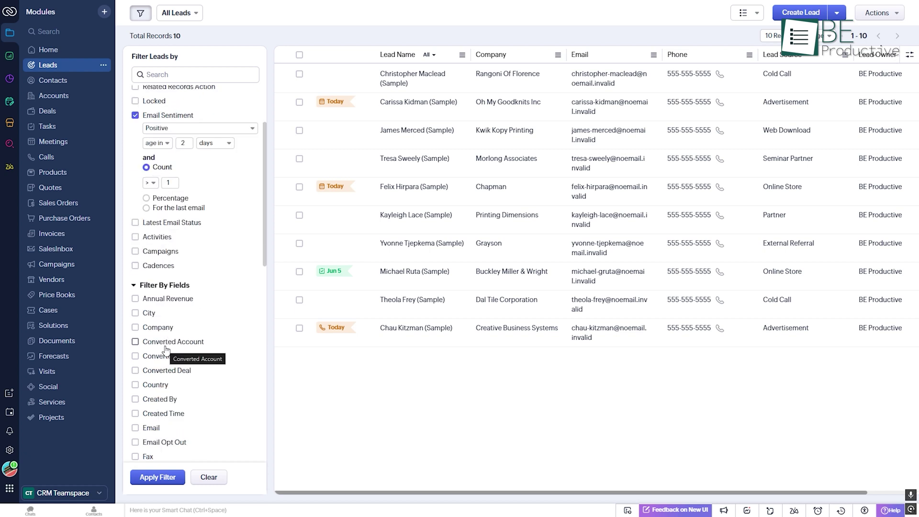
scroll(164, 349, "down", 1)
- Add a Country field condition and save the filter as PRO1
left_click(162, 337)
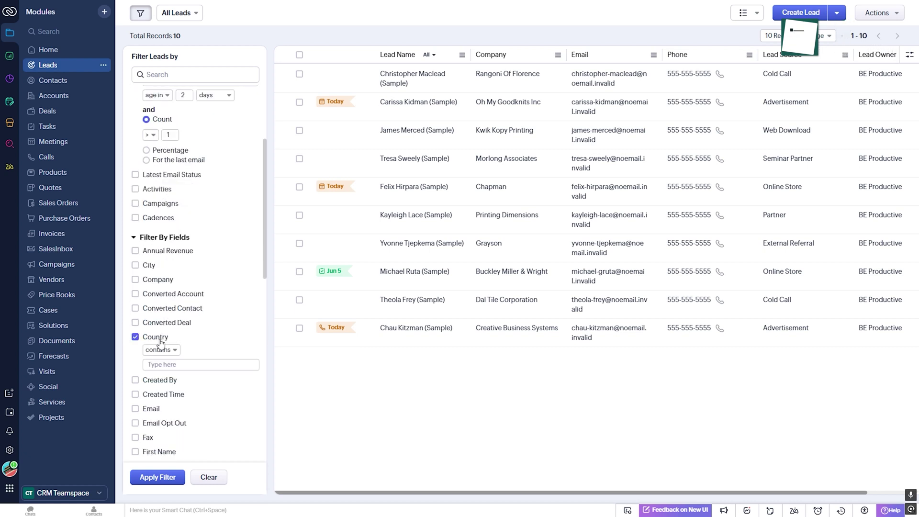
scroll(162, 340, "down", 1)
left_click(167, 302)
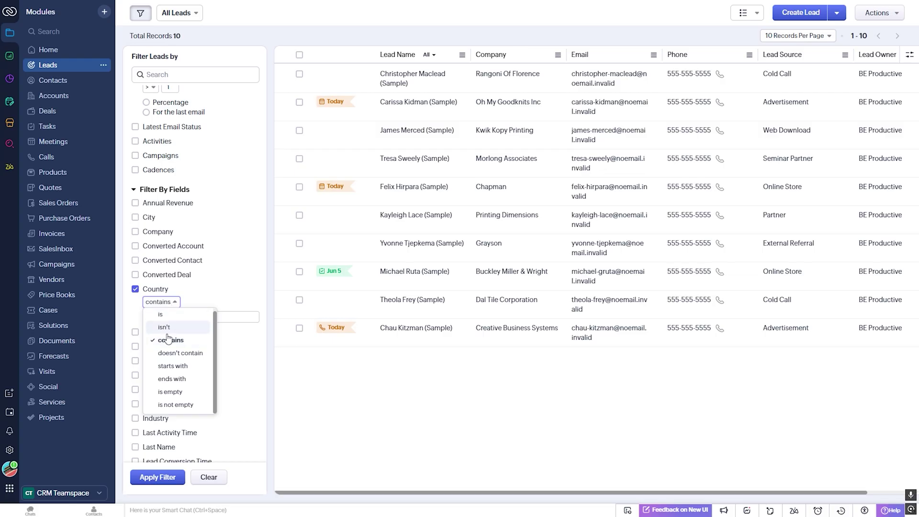
left_click(168, 352)
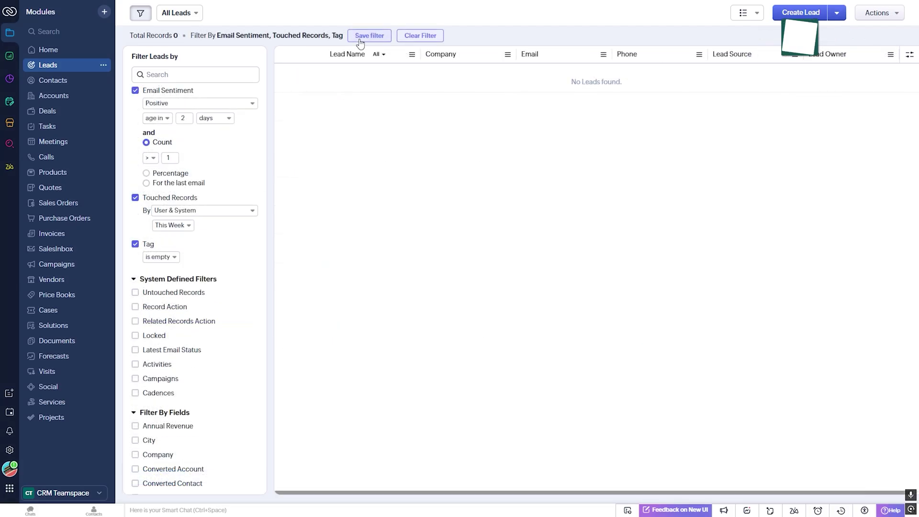
left_click(360, 41)
type("PRO1")
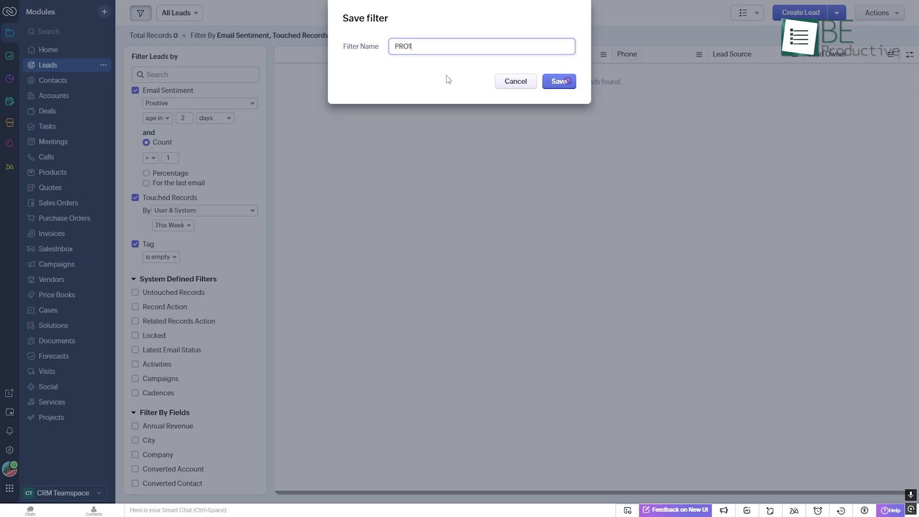
left_click(558, 81)
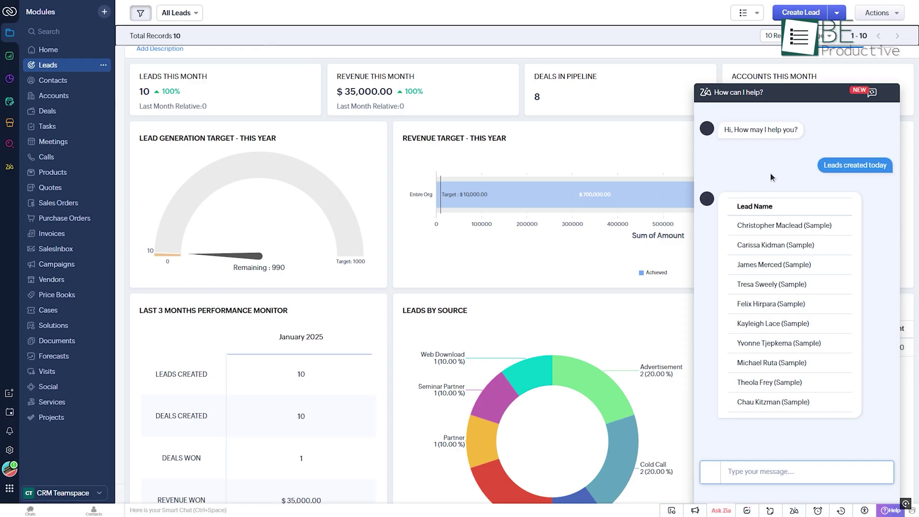
mouse_move(789, 302)
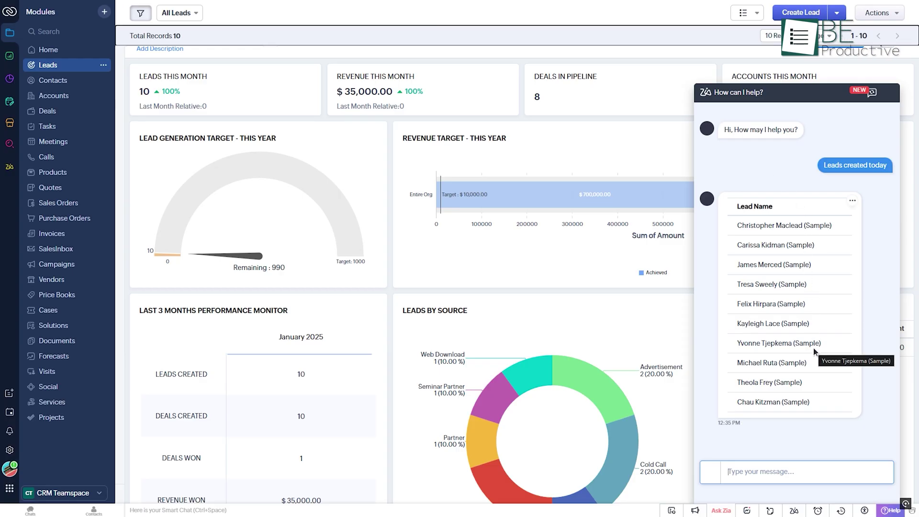
- Start a Zia message, then ask the suggested question about accounts created last month
left_click(746, 469)
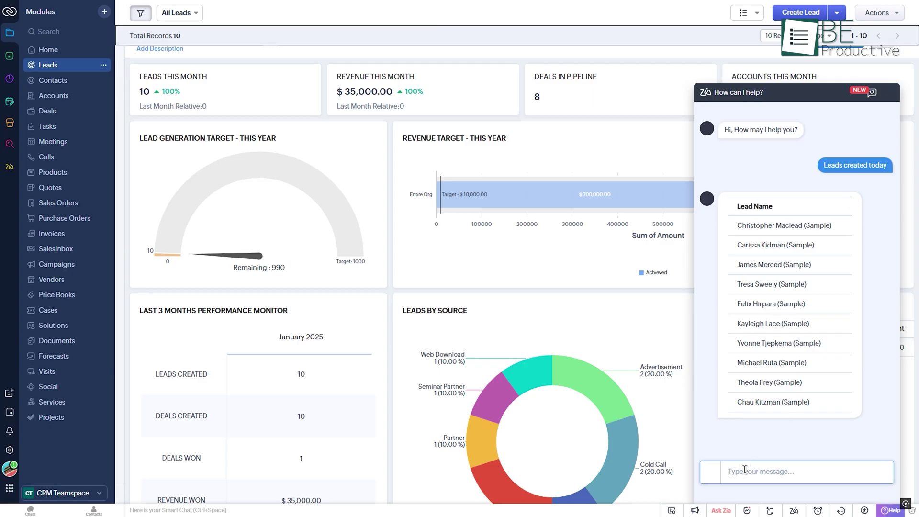
type("A")
type("ny")
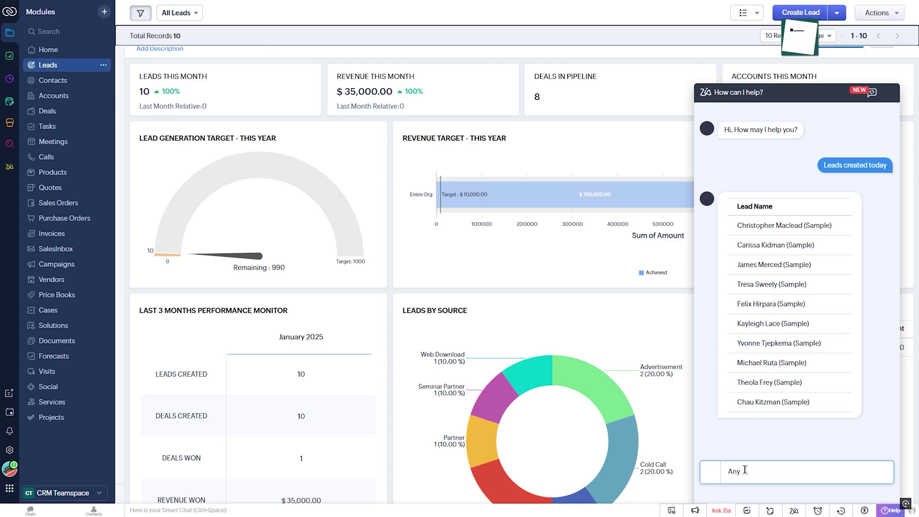
type("a")
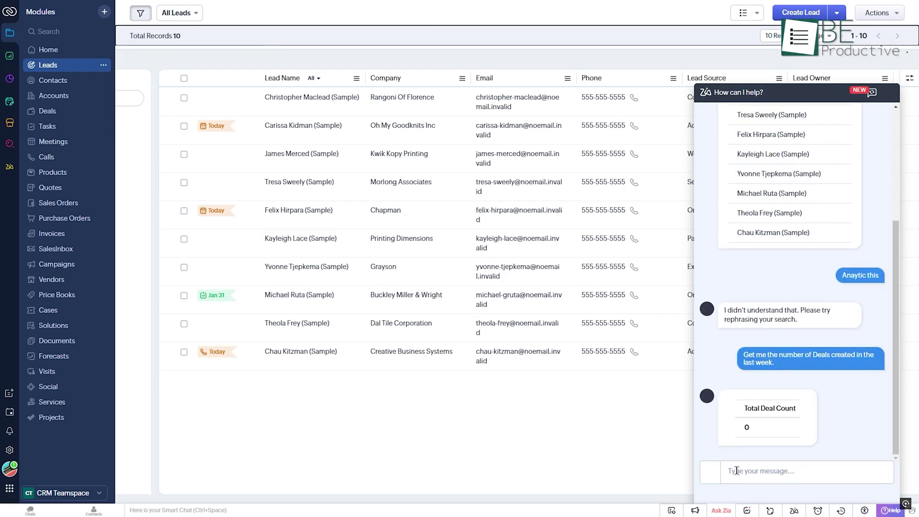
left_click(720, 479)
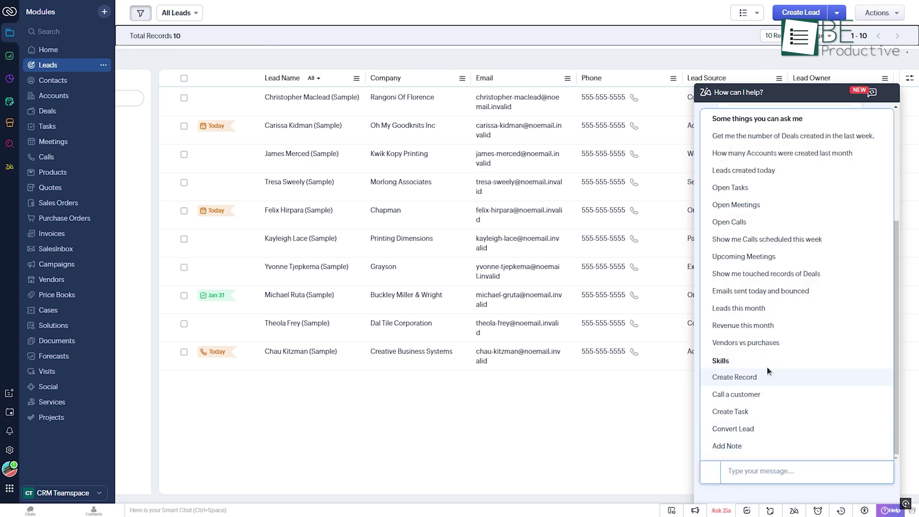
left_click(760, 153)
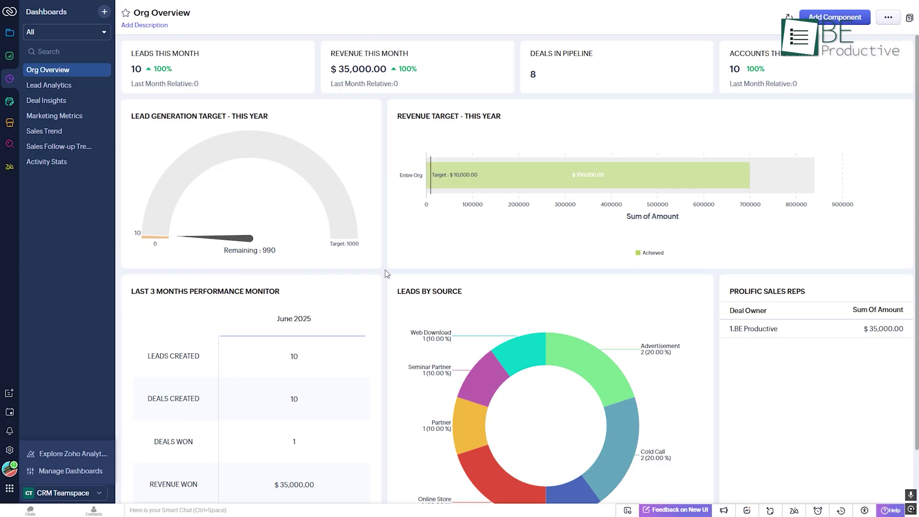
- Browse the Lead Analytics and Deal Insights dashboards, ending on Activity Stats
scroll(390, 294, "down", 2)
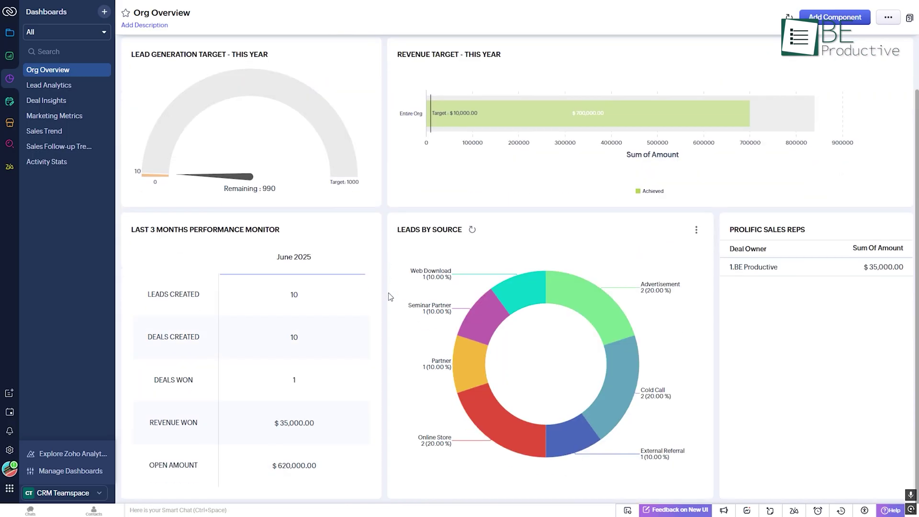
left_click(87, 89)
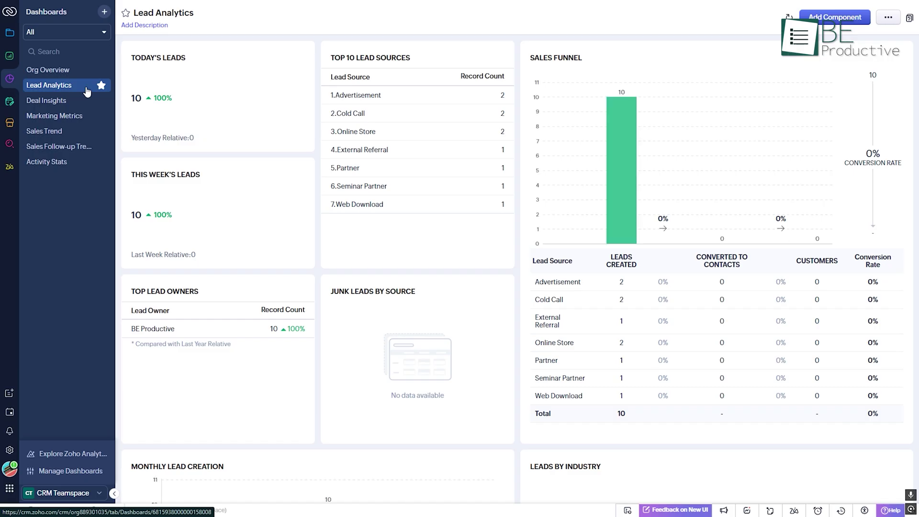
left_click(85, 101)
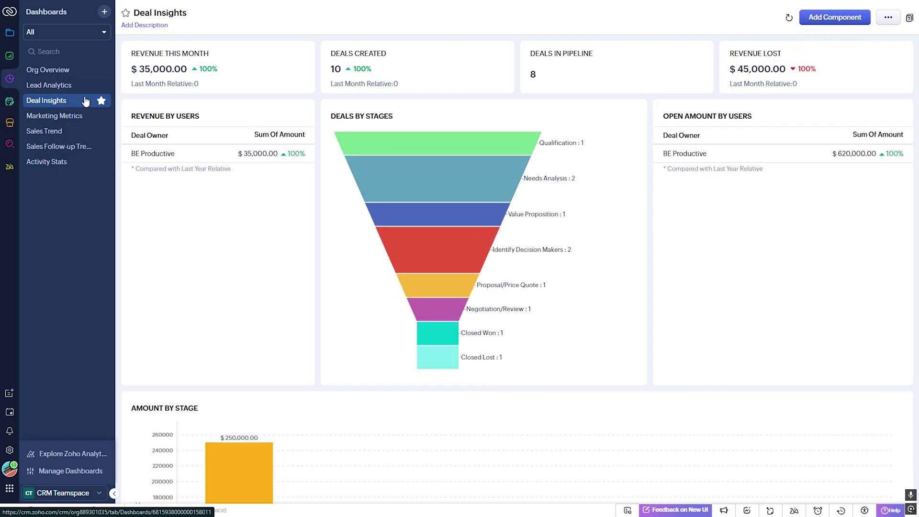
left_click(80, 163)
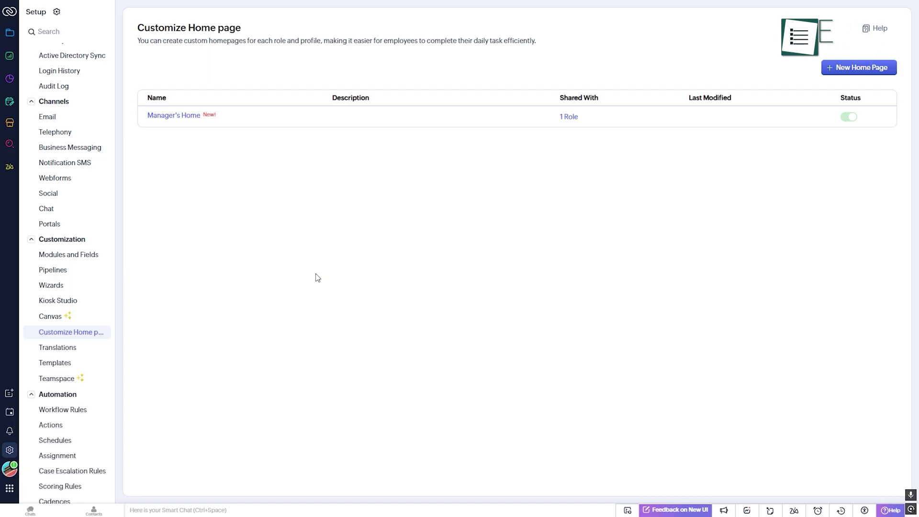
- Start a new homepage with This Week's Leads card and the Leads by Source chart
left_click(835, 70)
left_click(158, 46)
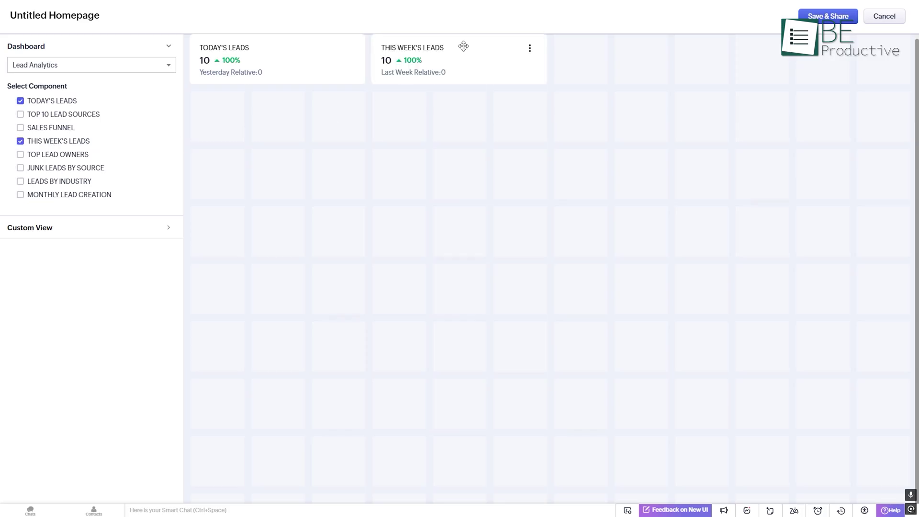
left_click_drag(462, 46, 285, 129)
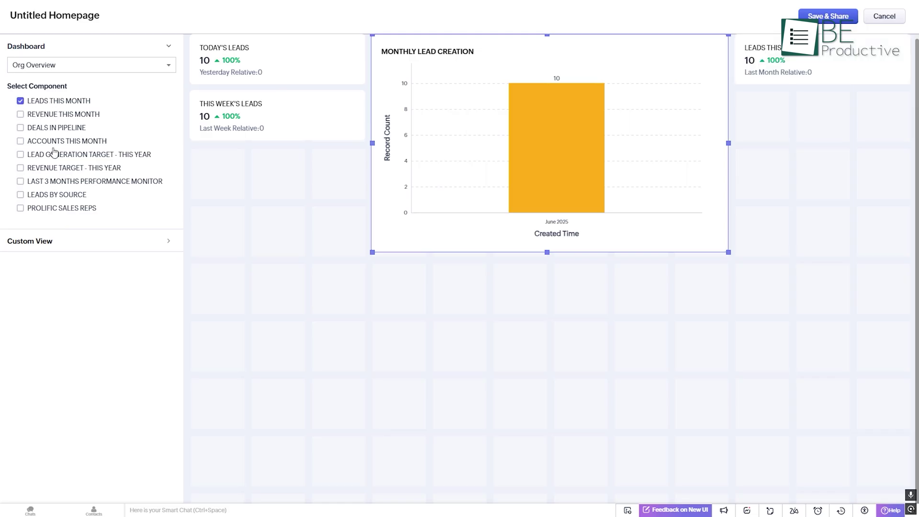
left_click(57, 196)
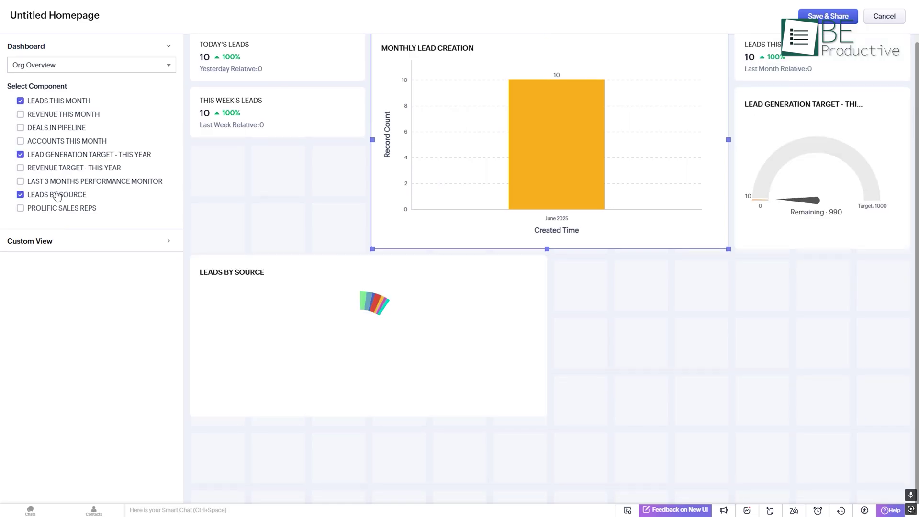
- Add the Accounts module's All Accounts list view to the homepage
left_click(68, 241)
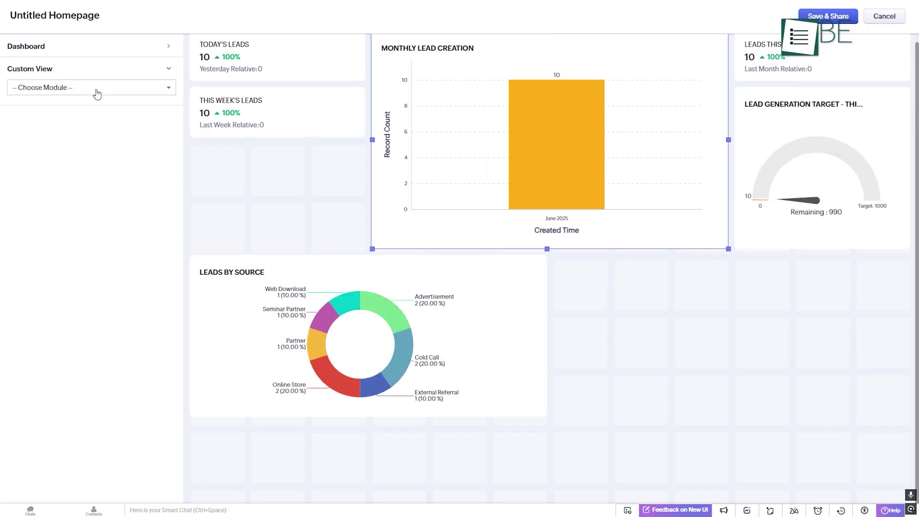
left_click(82, 87)
left_click(87, 158)
left_click(54, 138)
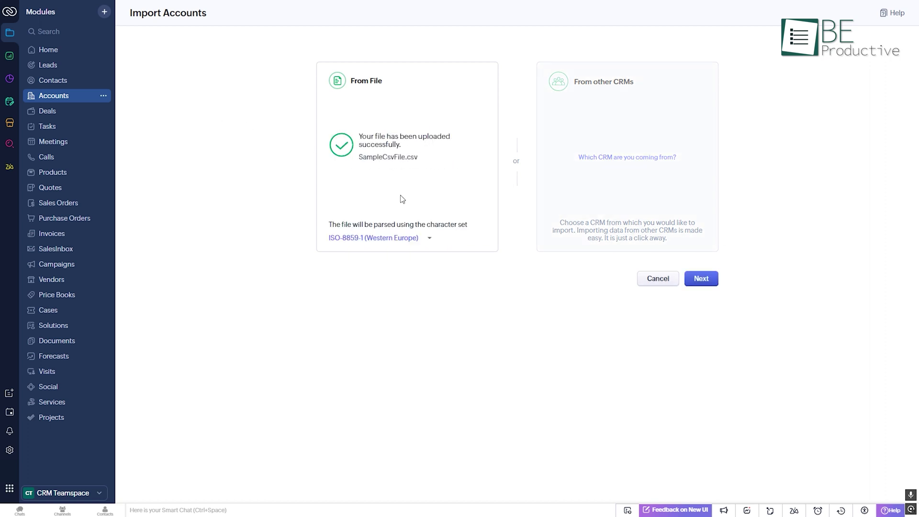
- Continue the import with the uploaded SampleCsvFile.csv
left_click(701, 279)
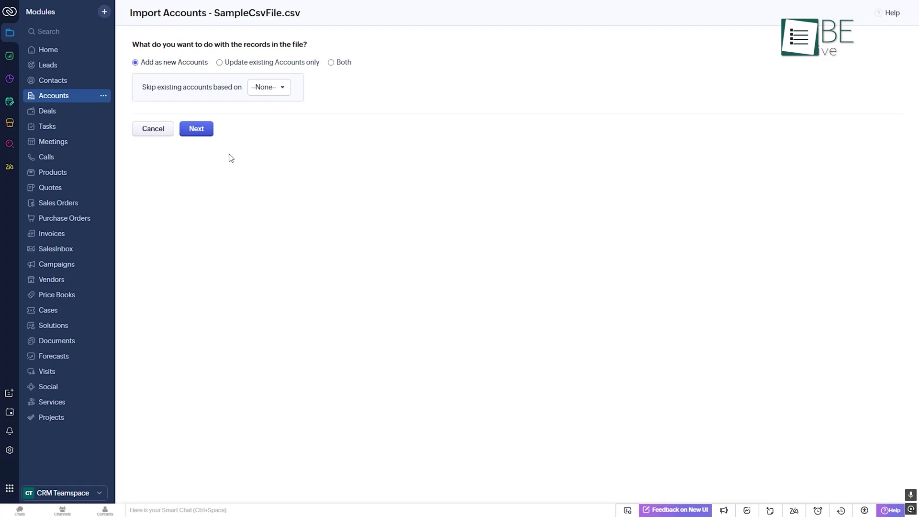
- Draft the note 'Meeting at 9a' on King (Sample) and view the Attach options
left_click(198, 137)
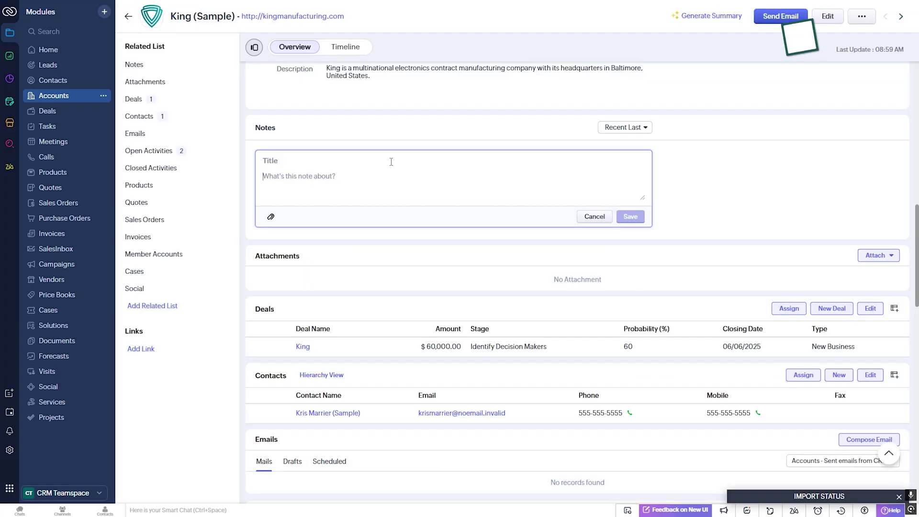
type("Meeting at ")
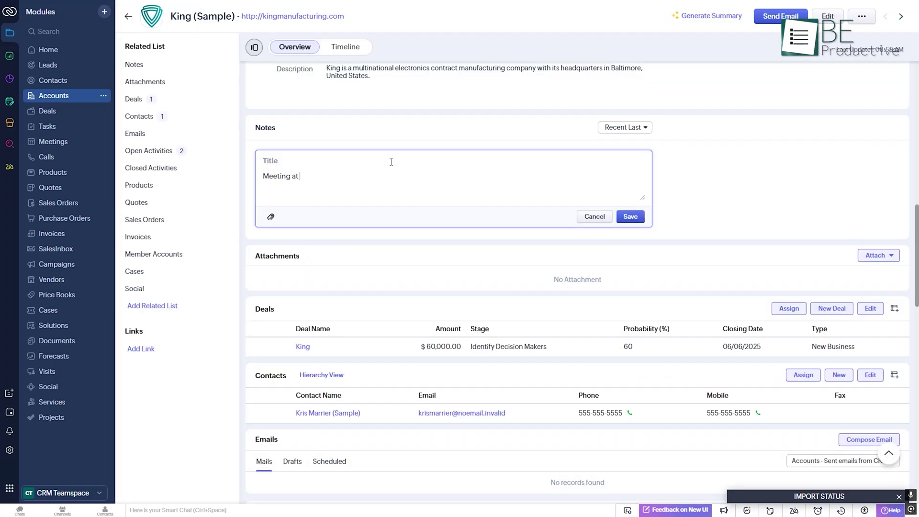
type("9a")
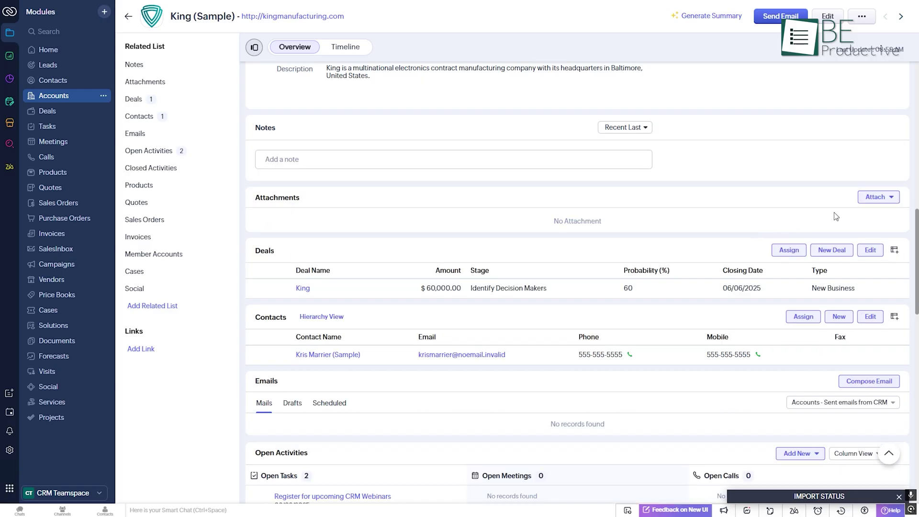
left_click(873, 198)
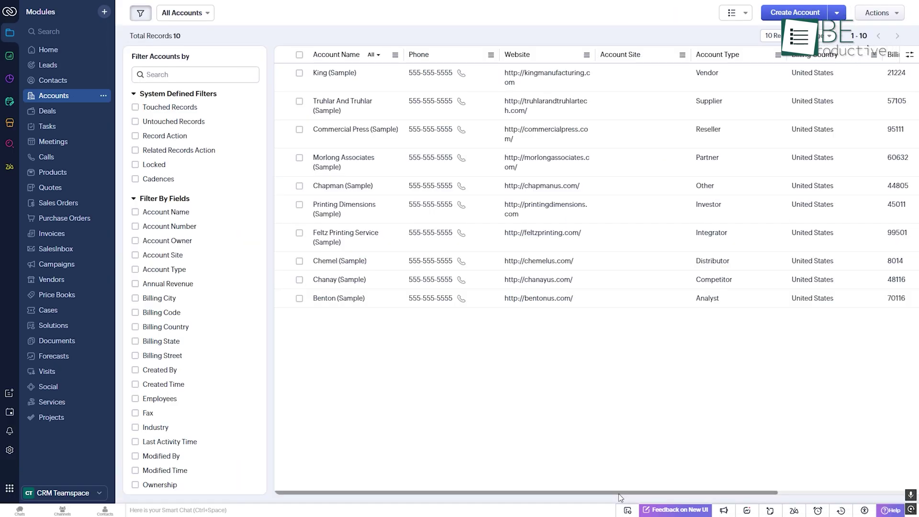
mouse_move(618, 493)
left_mouse_down()
mouse_move(765, 492)
mouse_move(611, 496)
left_mouse_up()
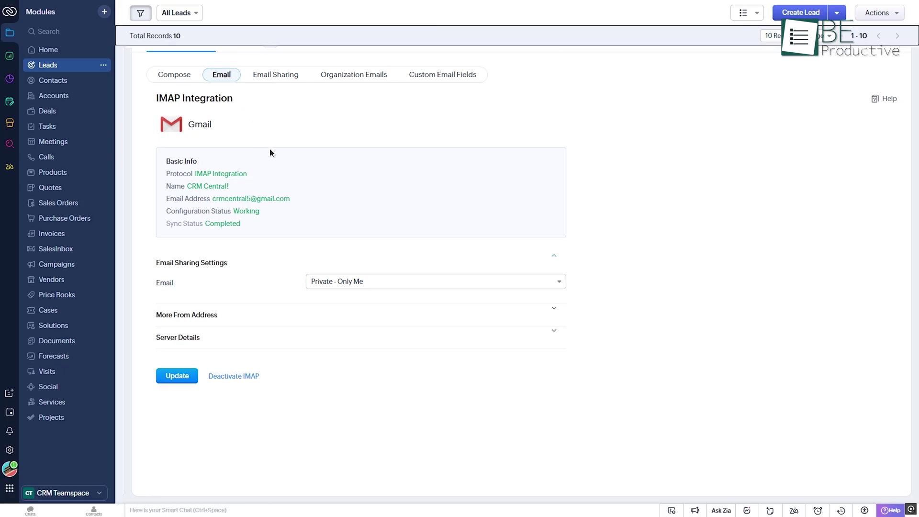
- Check the Email Sharing, Organization Emails and Custom Email Fields settings, then start typing the email body
left_click(277, 76)
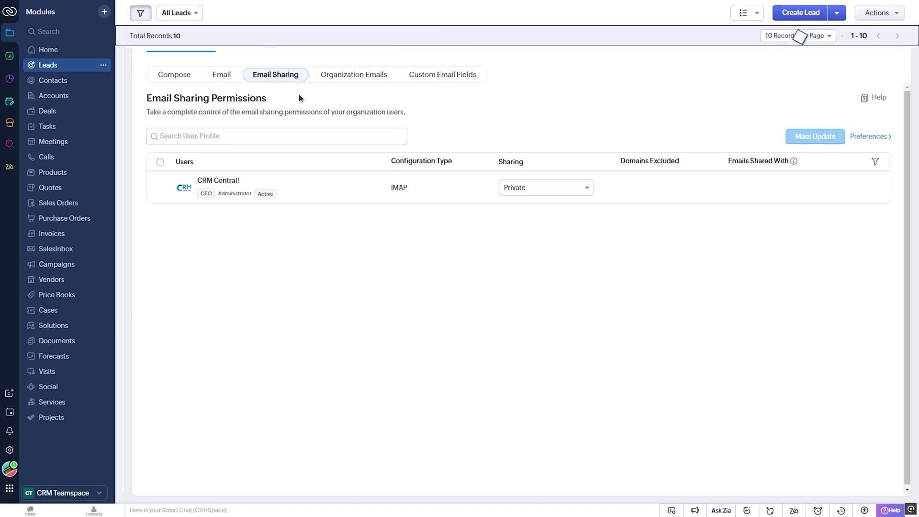
left_click(340, 85)
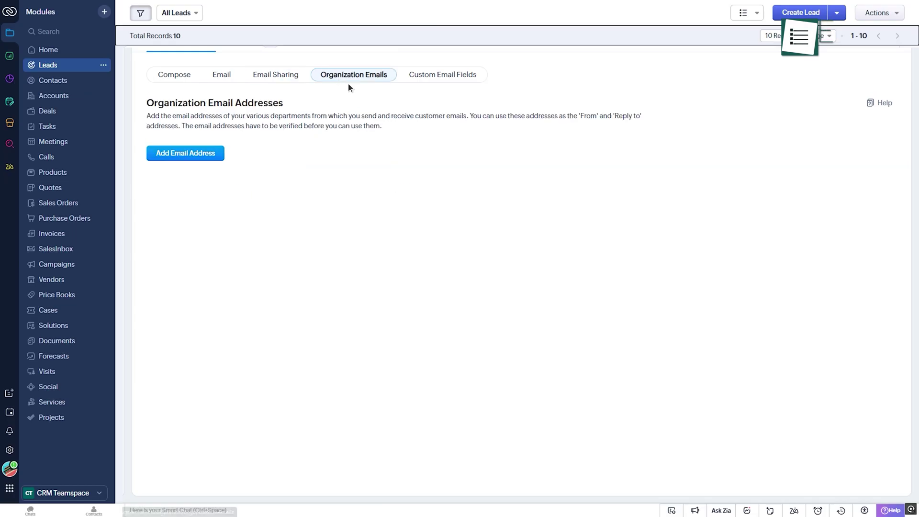
left_click(407, 78)
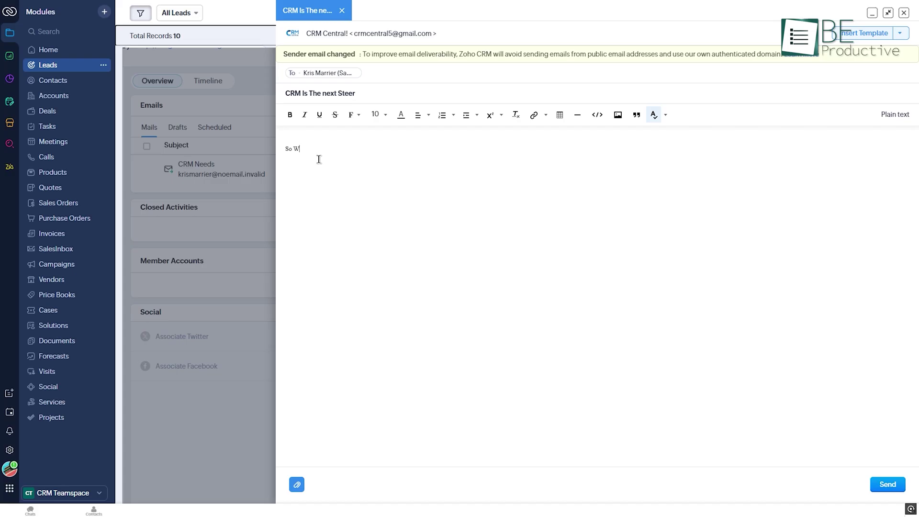
type("hat")
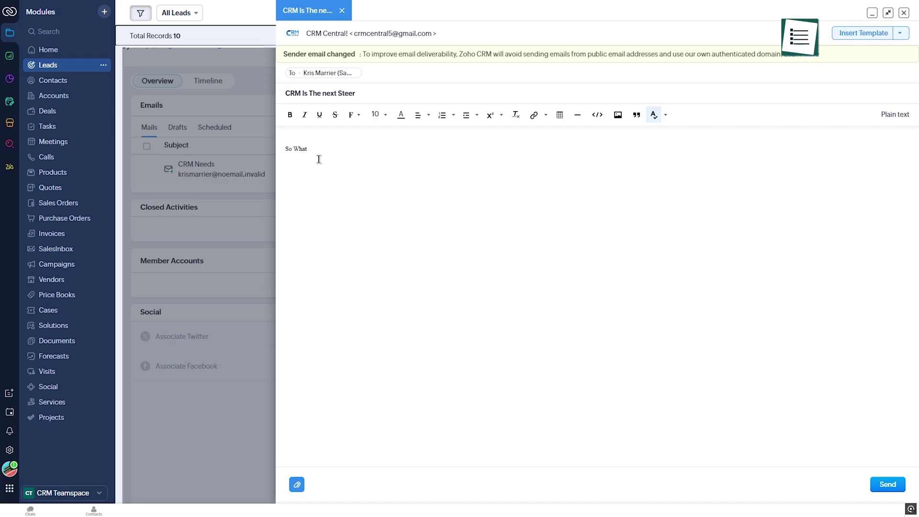
type(" do y")
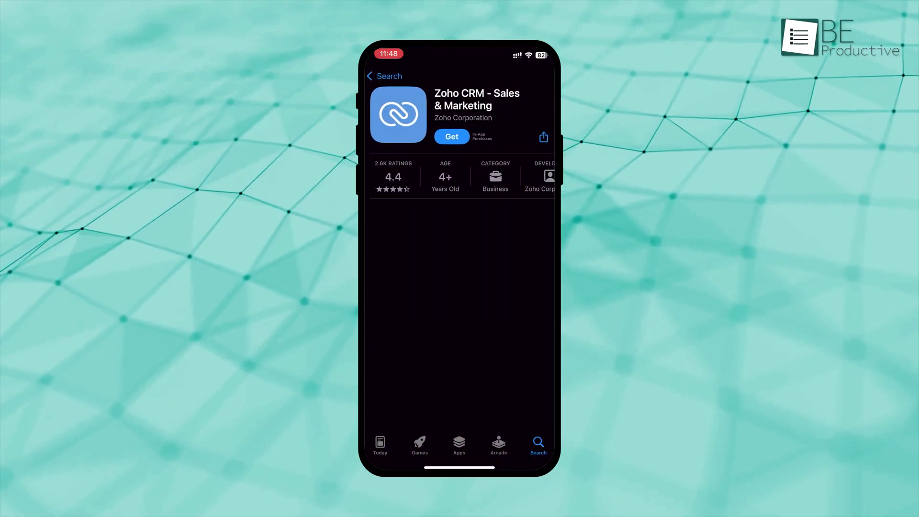
- Start downloading the Zoho CRM - Sales & Marketing app from the App Store
left_click(452, 136)
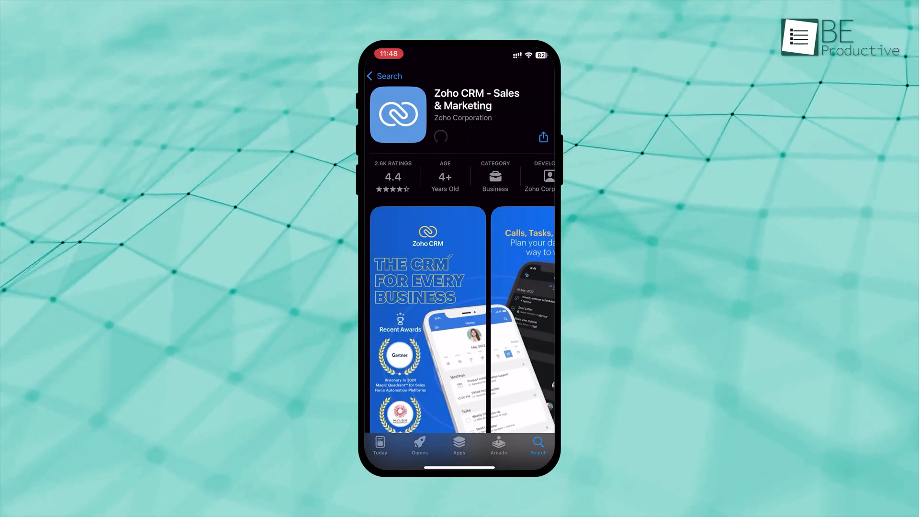